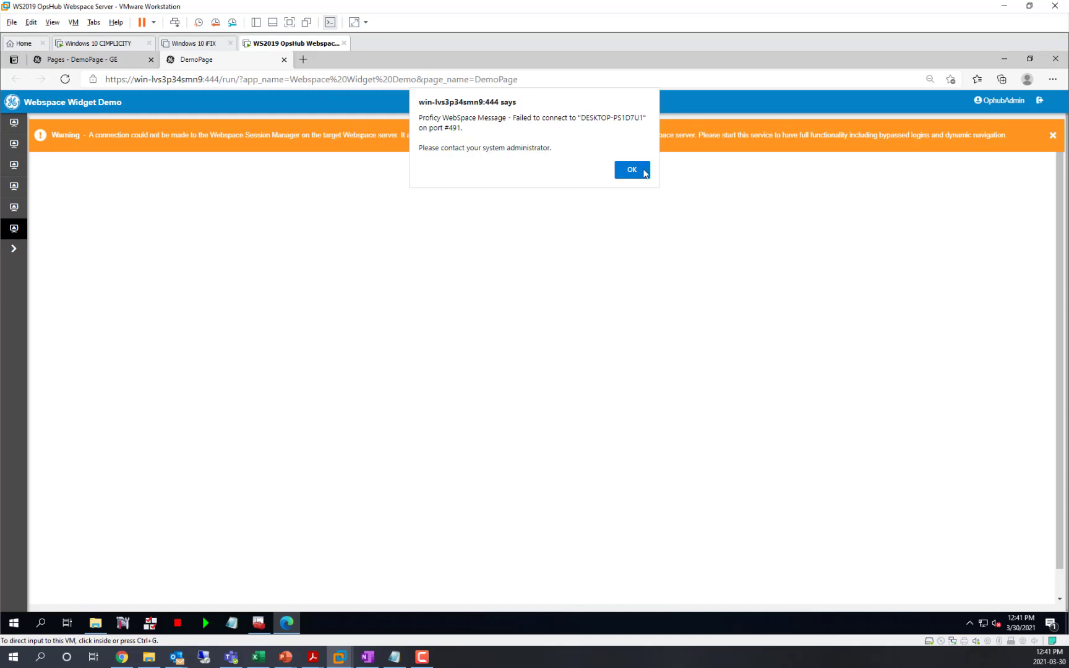
# Step: Dismiss the 'Failed to connect' Session Manager alert on the Webspace Widget Demo page
pyautogui.click(642, 177)
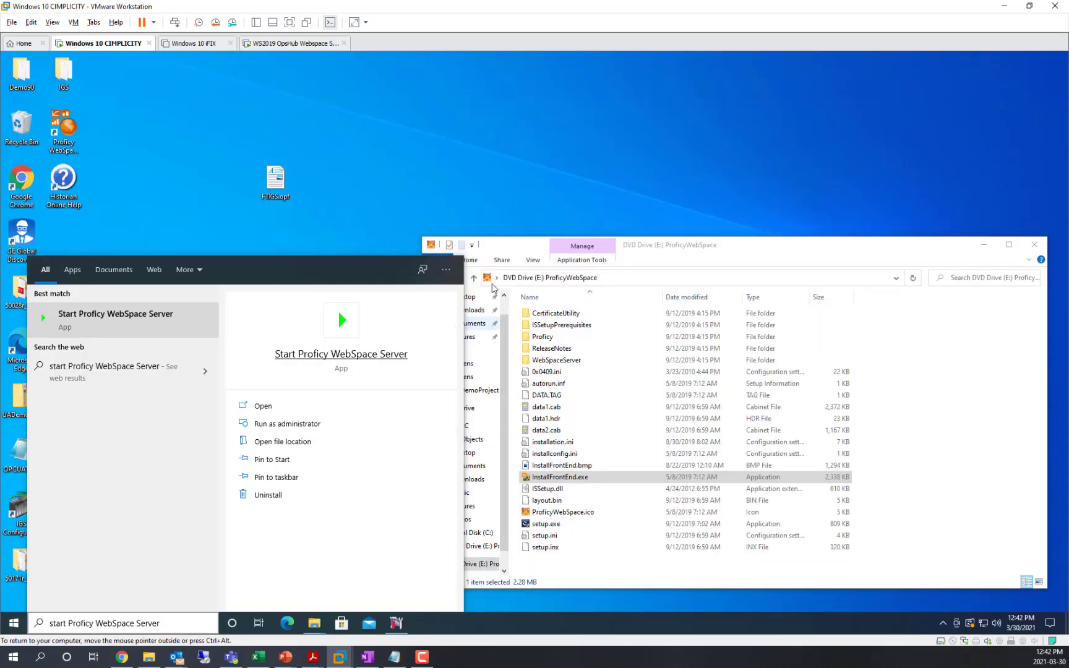
# Step: Launch CIMPLICITY Options as administrator from a Start search and show its Webspace tab
pyautogui.click(8, 628)
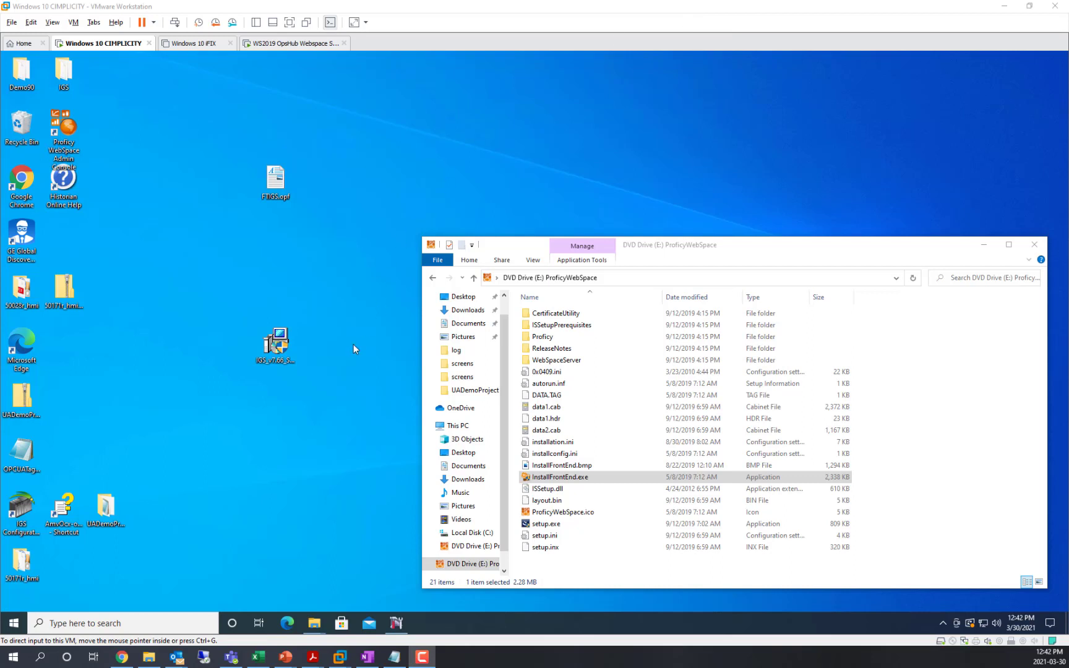
pyautogui.click(9, 629)
pyautogui.write('options')
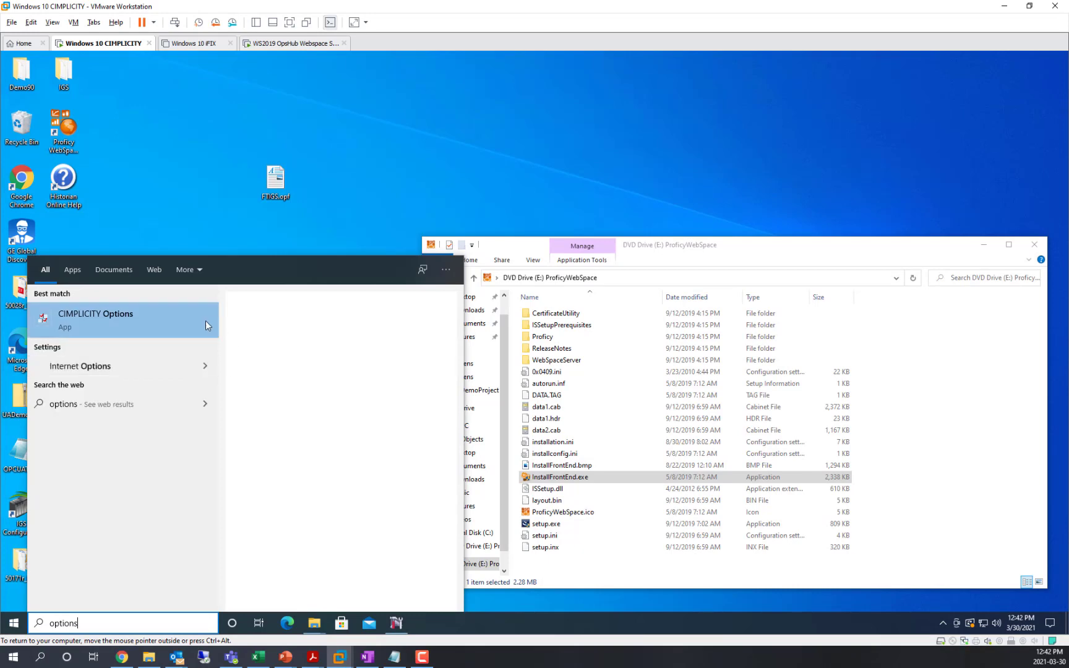
pyautogui.click(272, 423)
pyautogui.click(445, 424)
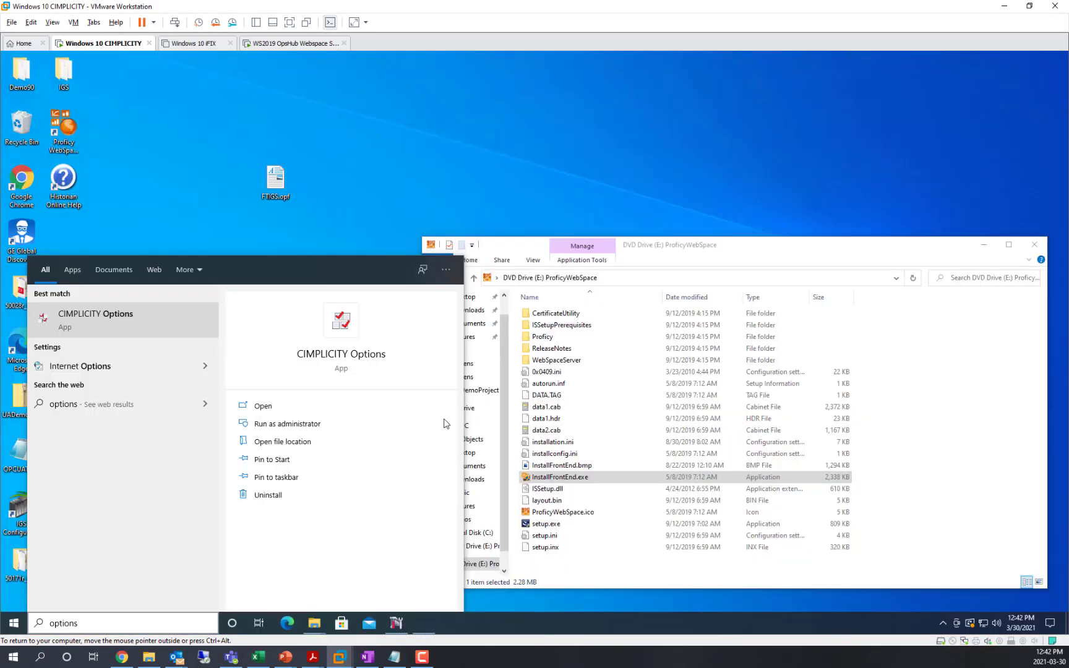
pyautogui.click(618, 195)
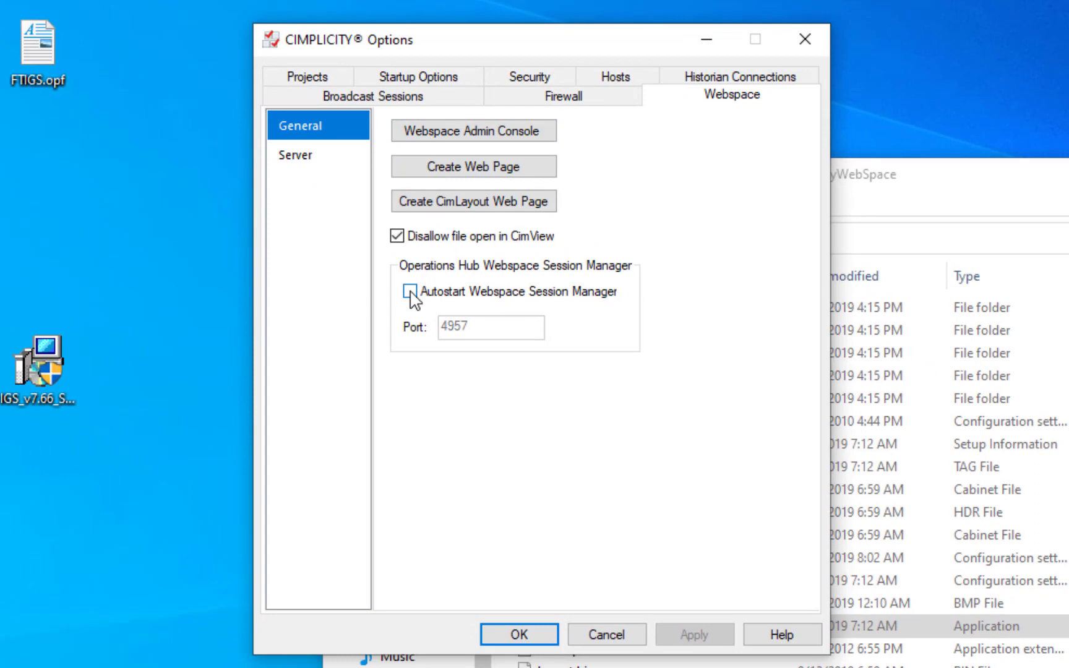
# Step: Tick 'Autostart Webspace Session Manager', keeping the port at 4957
pyautogui.click(411, 291)
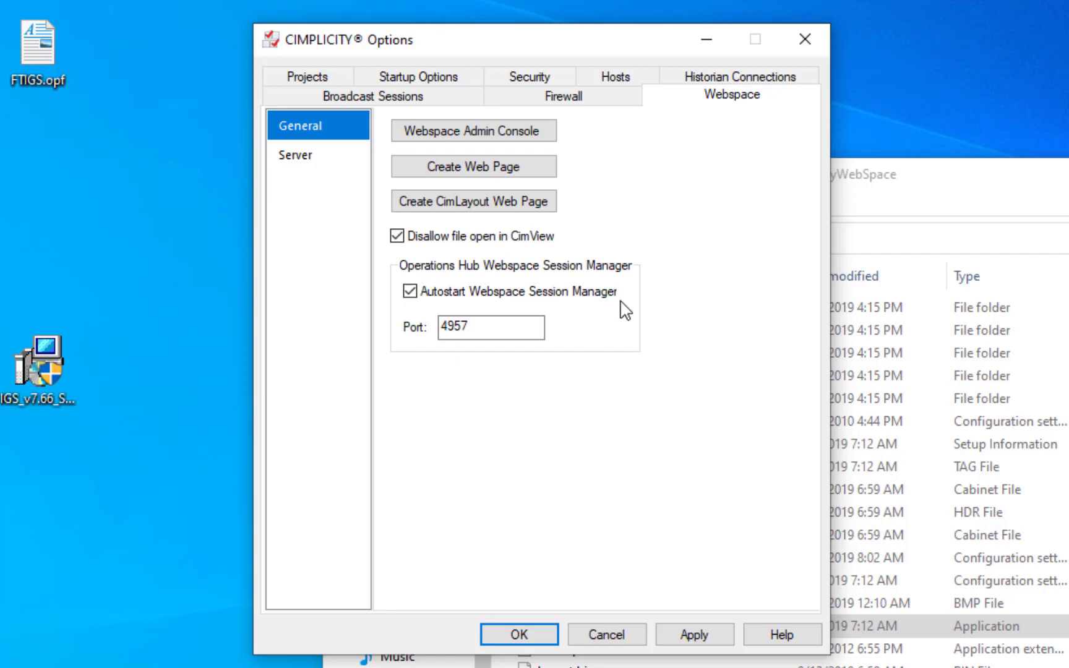
# Step: Enter the Windows user name and password on the Server page and test them successfully
pyautogui.click(325, 156)
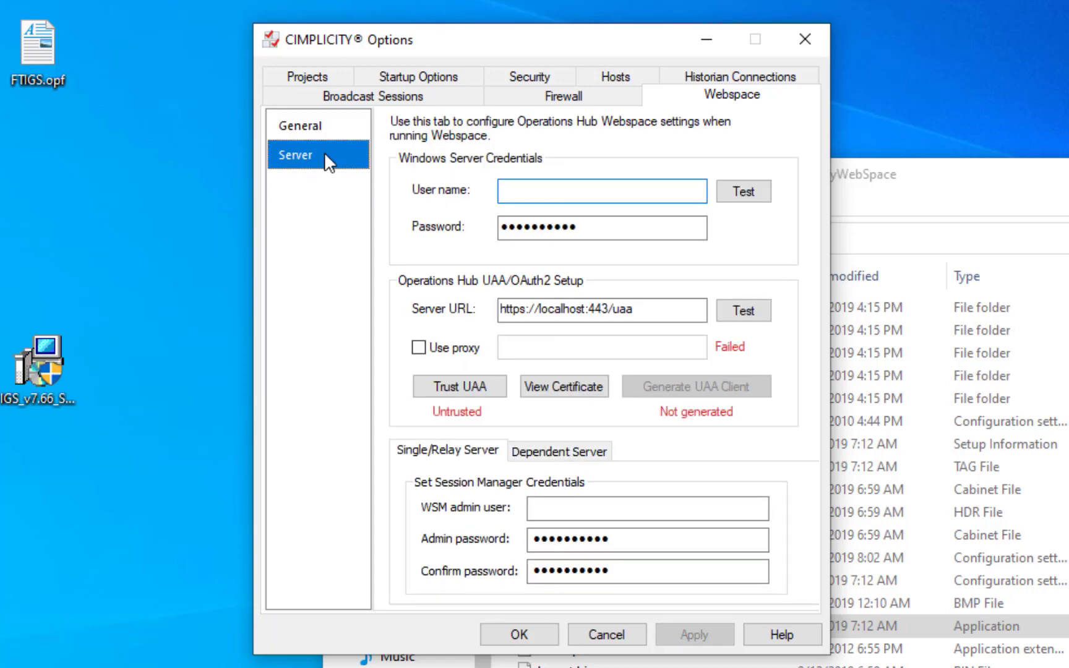
pyautogui.click(528, 194)
pyautogui.write('Chad')
pyautogui.press('Tab')
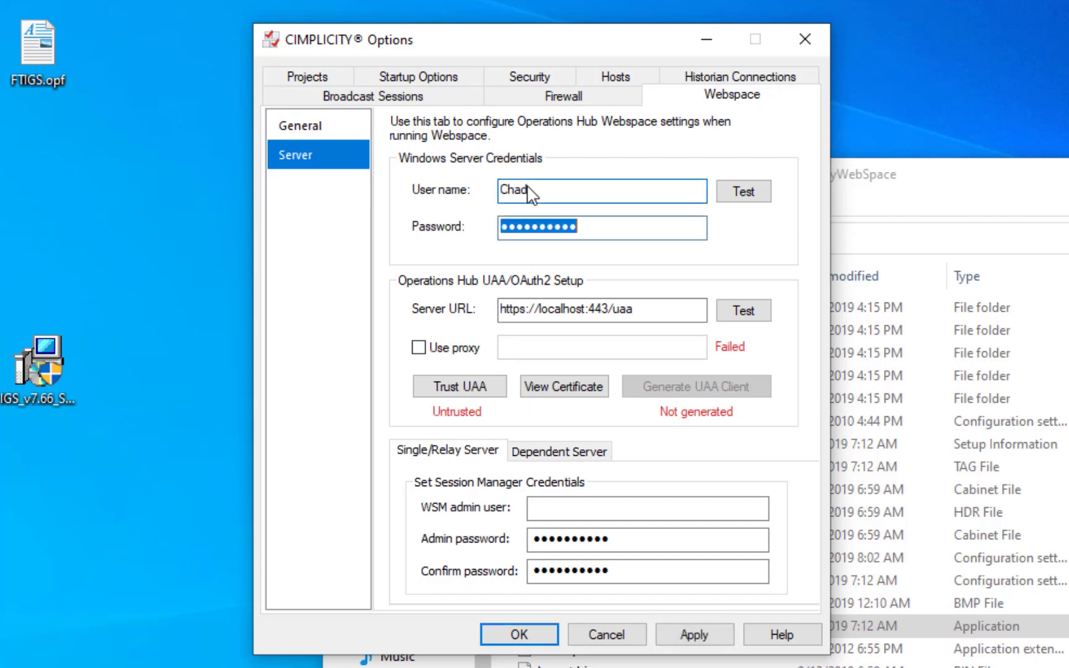
pyautogui.write('*********')
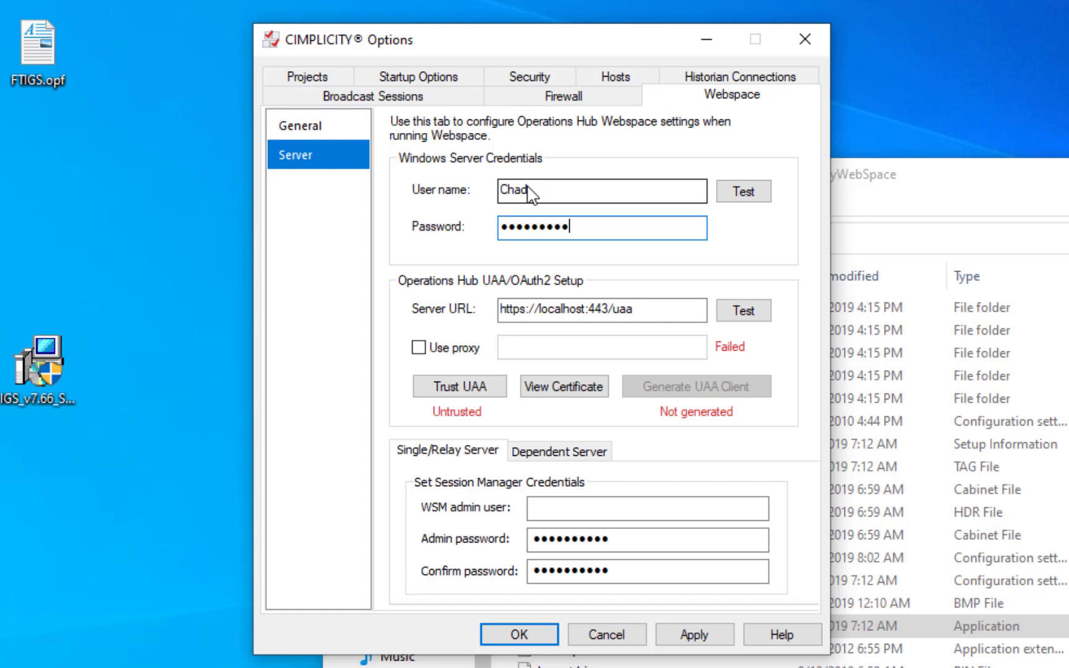
pyautogui.click(742, 191)
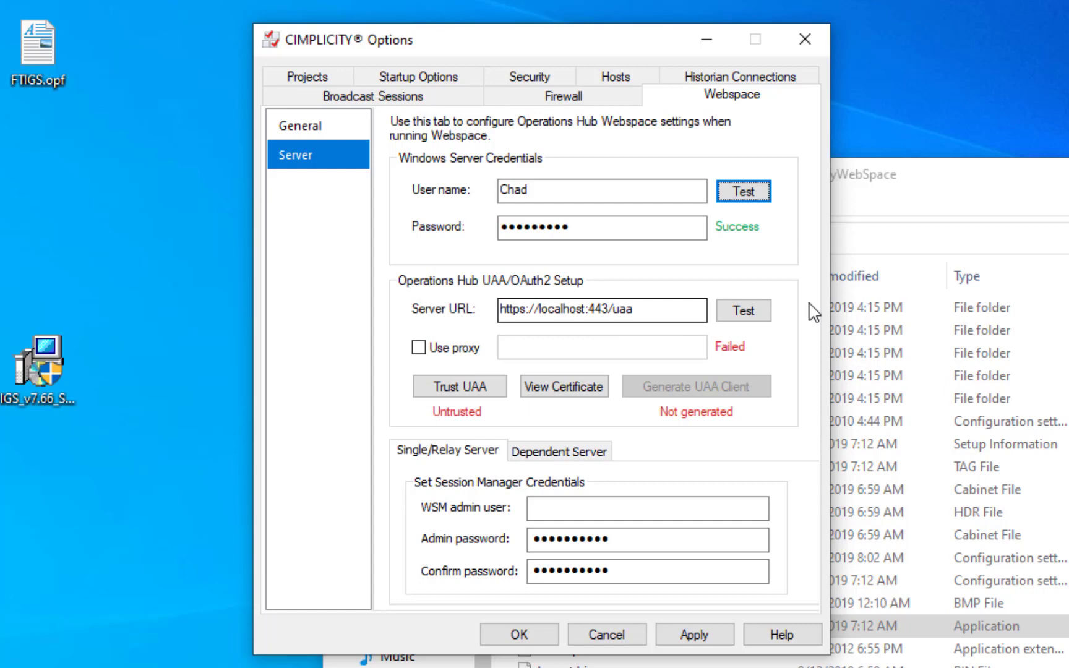
# Step: Change the UAA Server URL port from 443 to 444
pyautogui.press('Tab')
pyautogui.press('Left')
pyautogui.press('Left')
pyautogui.press('Left')
pyautogui.press('Right')
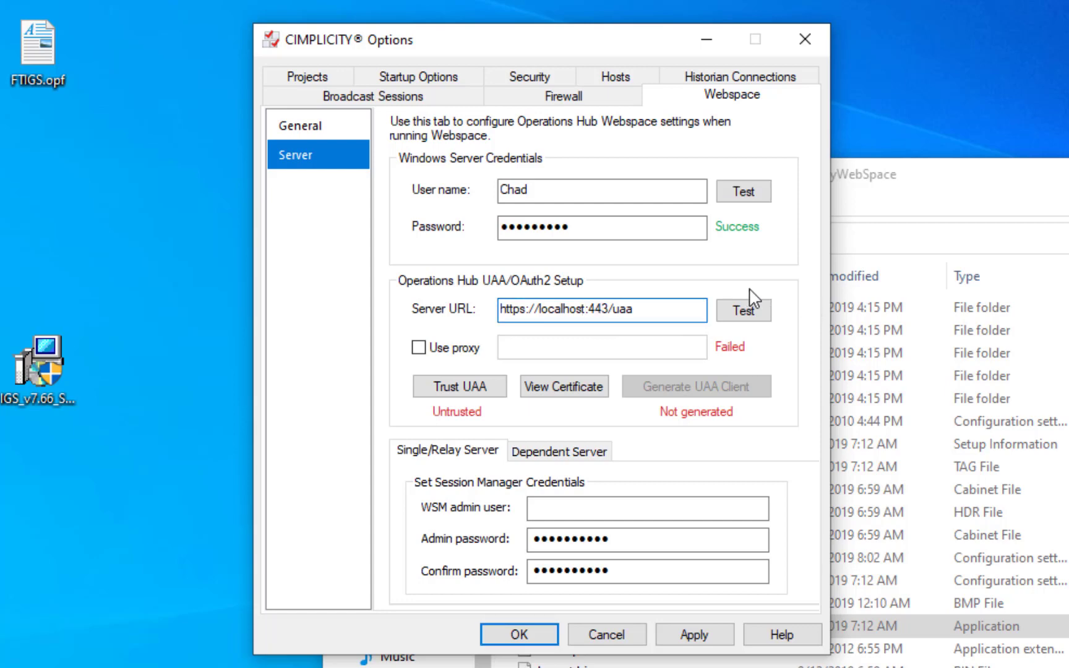
pyautogui.press('Right')
pyautogui.press('Right')
pyautogui.press('Delete')
pyautogui.write('4')
# Step: Delete 'localhost' from the UAA Server URL so the server host name can replace it
pyautogui.press('Left')
pyautogui.hotkey('shift', 'Home')
pyautogui.hotkey('shift', 'End')
pyautogui.hotkey('shift', 'Left')
pyautogui.press('Left')
pyautogui.hotkey('shift', 'Left')
pyautogui.hotkey('shift', 'Left')
pyautogui.hotkey('shift', 'Left')
pyautogui.hotkey('shift', 'Left')
pyautogui.hotkey('shift', 'Left')
pyautogui.hotkey('shift', 'Left')
pyautogui.press('BackSpace')
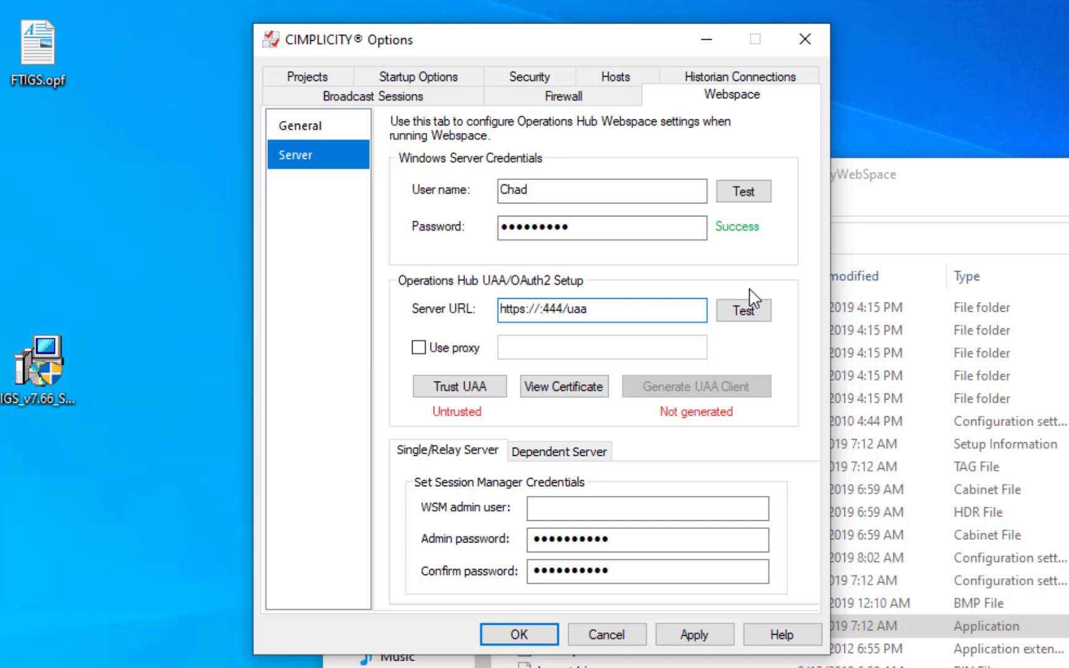
pyautogui.write('win-lvs3p34smn9')
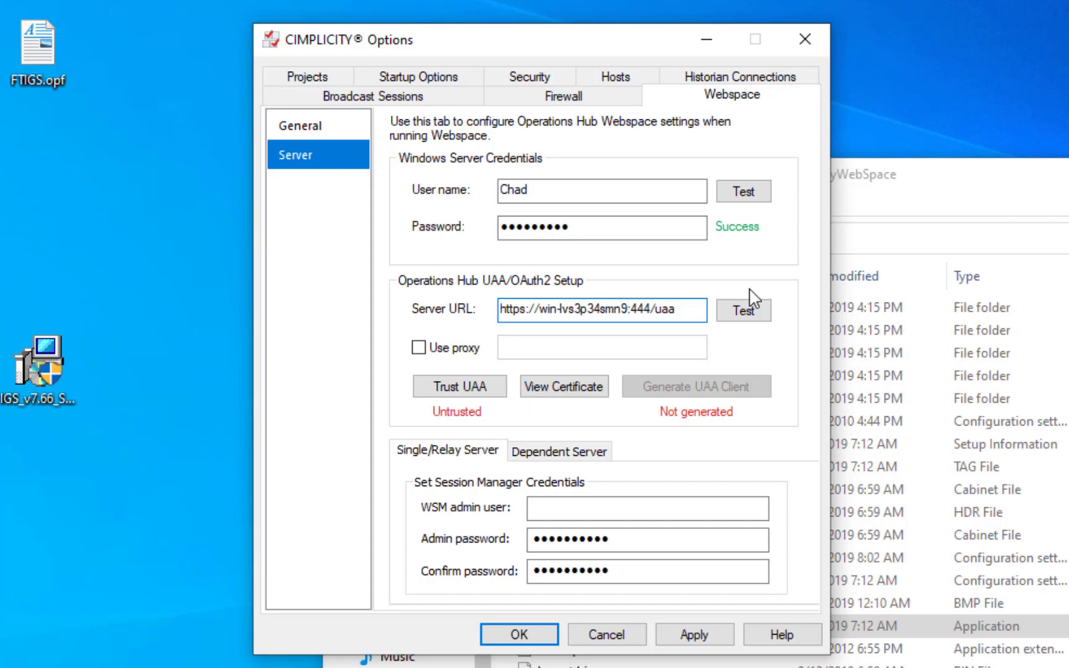
# Step: Test the UAA Server URL, review its certificate, and mark the UAA as trusted
pyautogui.click(752, 321)
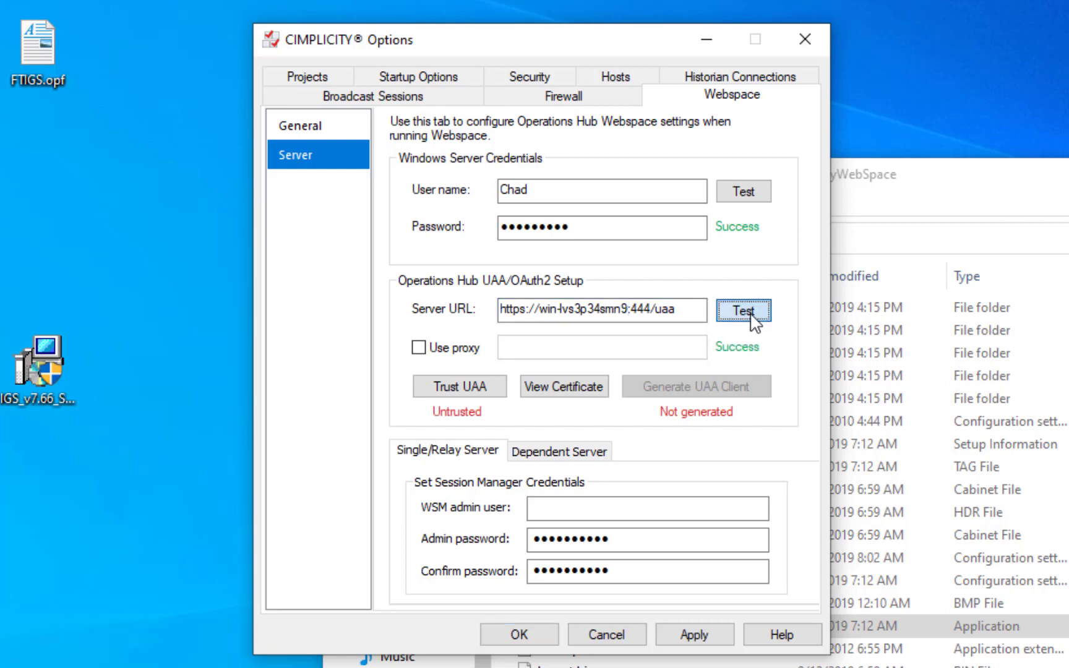
pyautogui.click(563, 393)
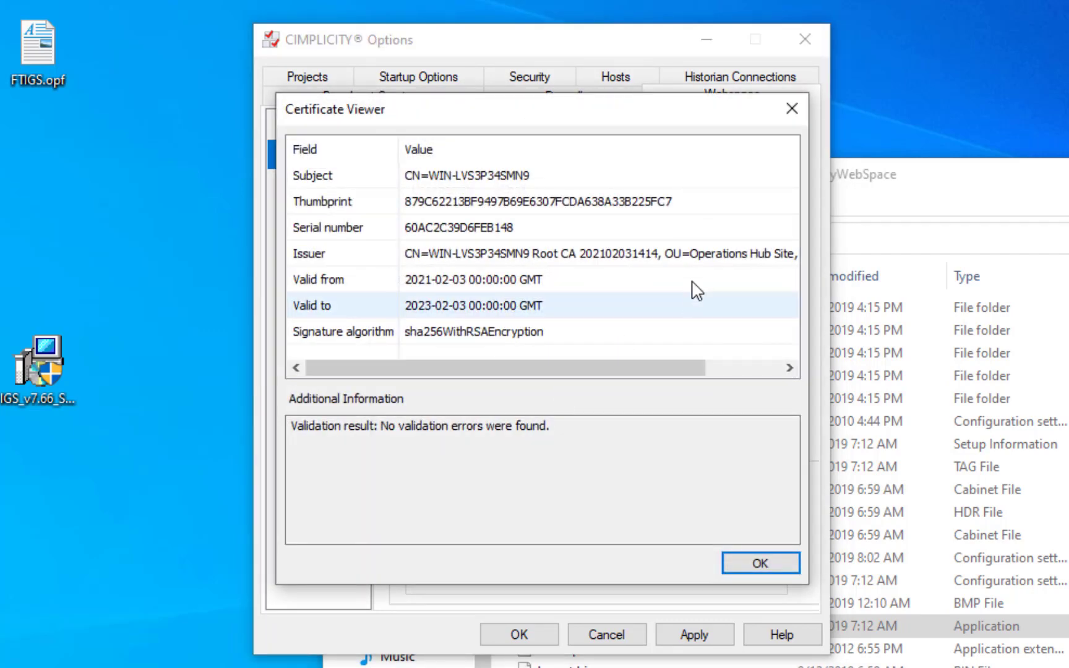
pyautogui.hscroll(2, 495, 303)
pyautogui.hscroll(-2, 494, 303)
pyautogui.click(792, 111)
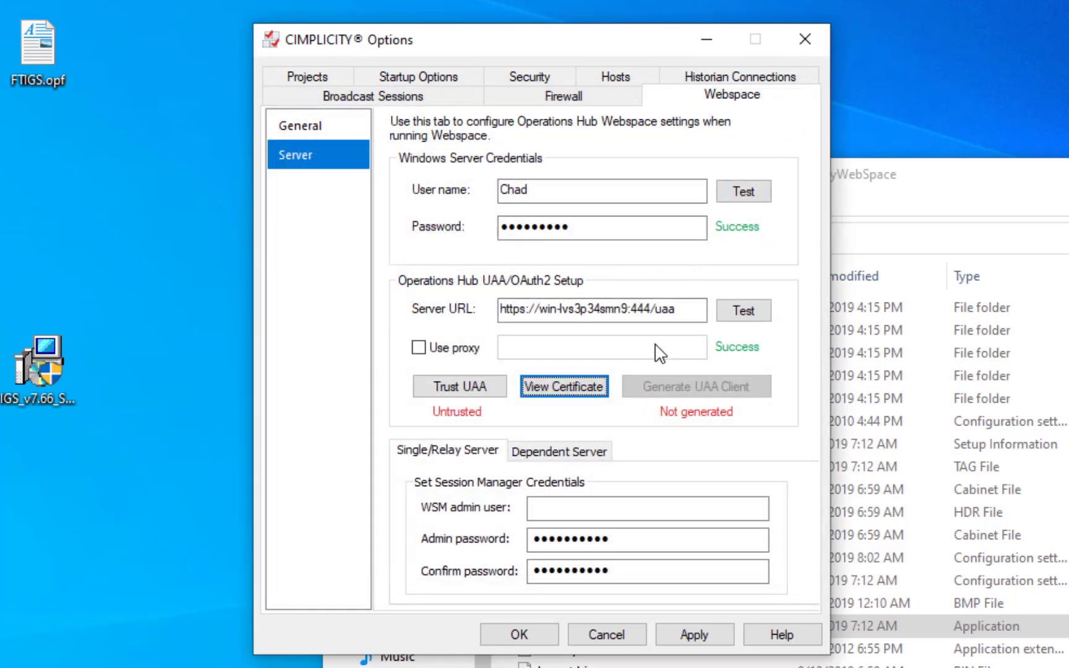
pyautogui.click(459, 390)
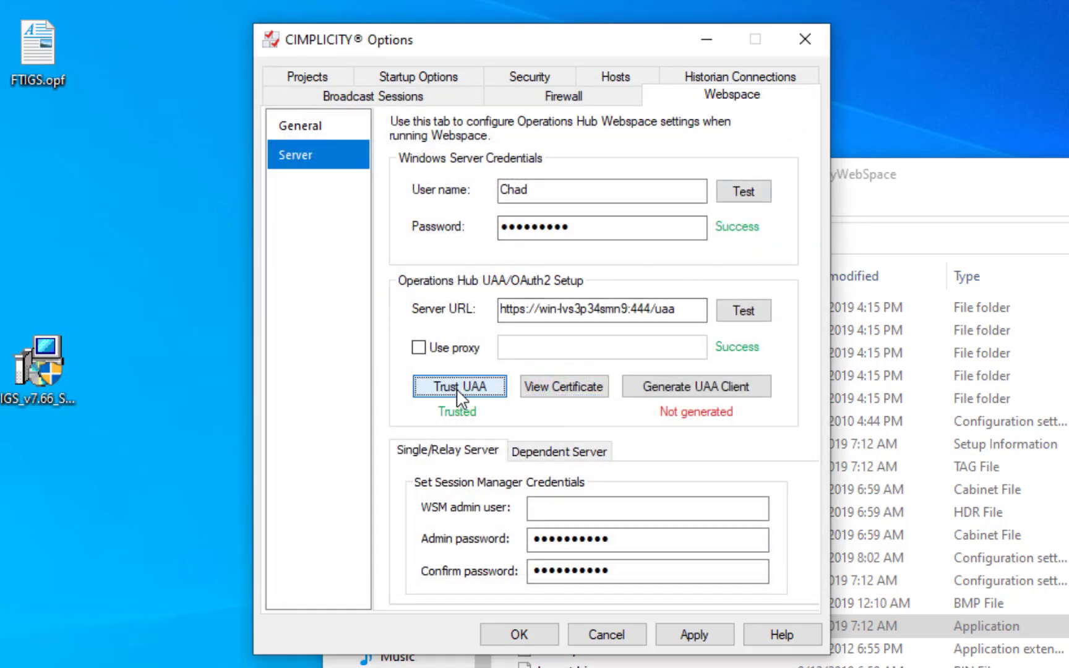
# Step: Generate the UAA client, supplying the admin client secret in the credentials dialog
pyautogui.click(693, 389)
pyautogui.moveTo(598, 269)
pyautogui.mouseDown()
pyautogui.moveTo(705, 198)
pyautogui.moveTo(694, 187)
pyautogui.mouseUp()
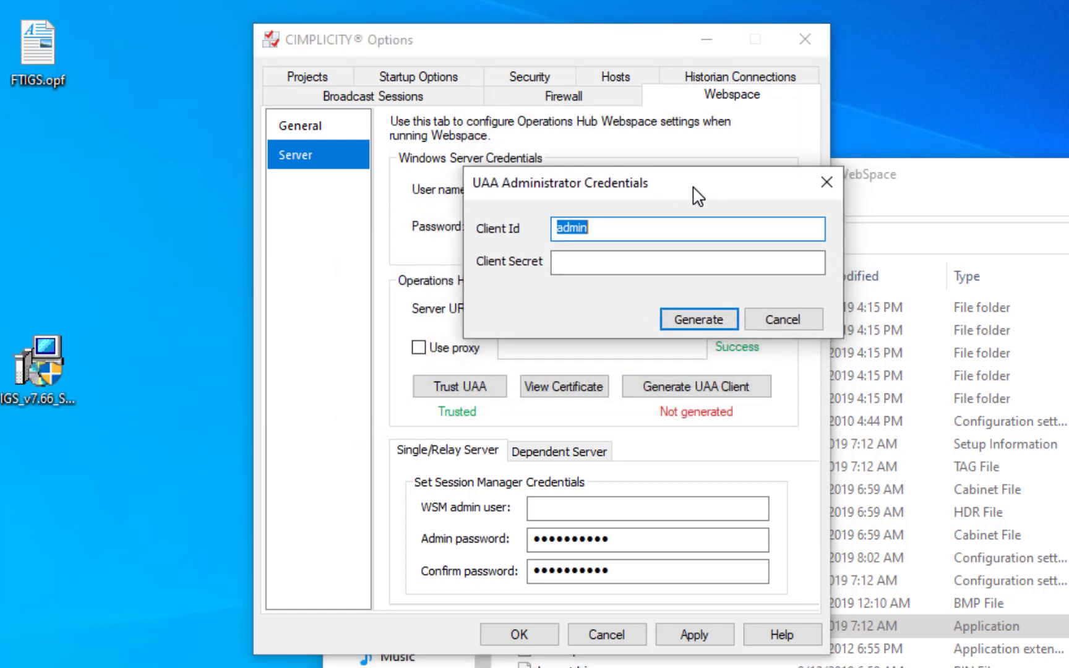
pyautogui.click(598, 265)
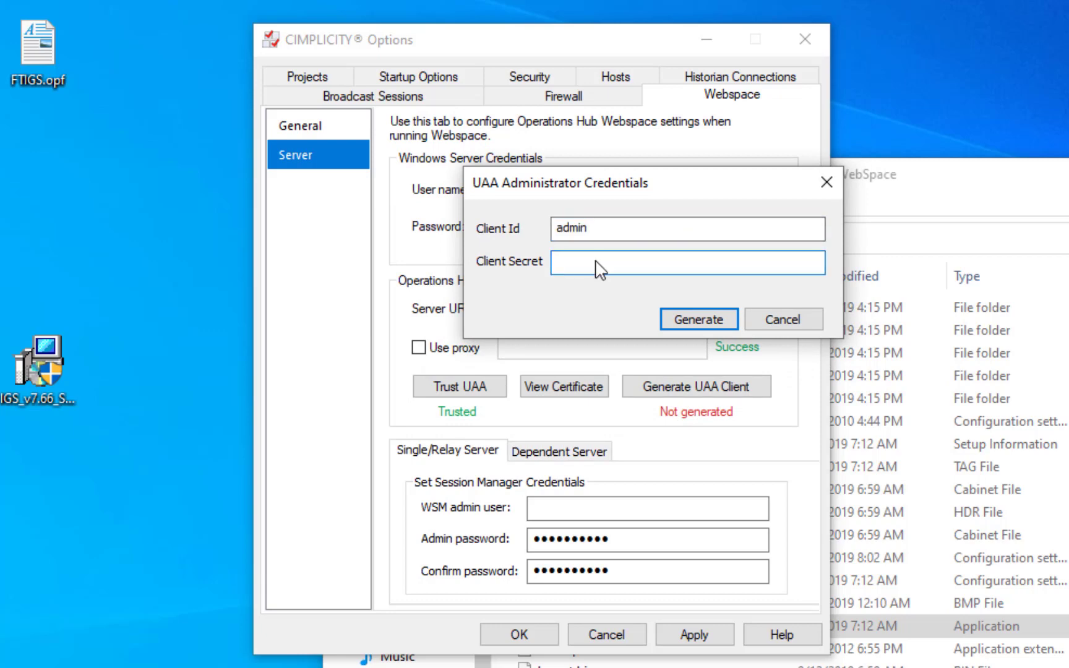
pyautogui.click(690, 322)
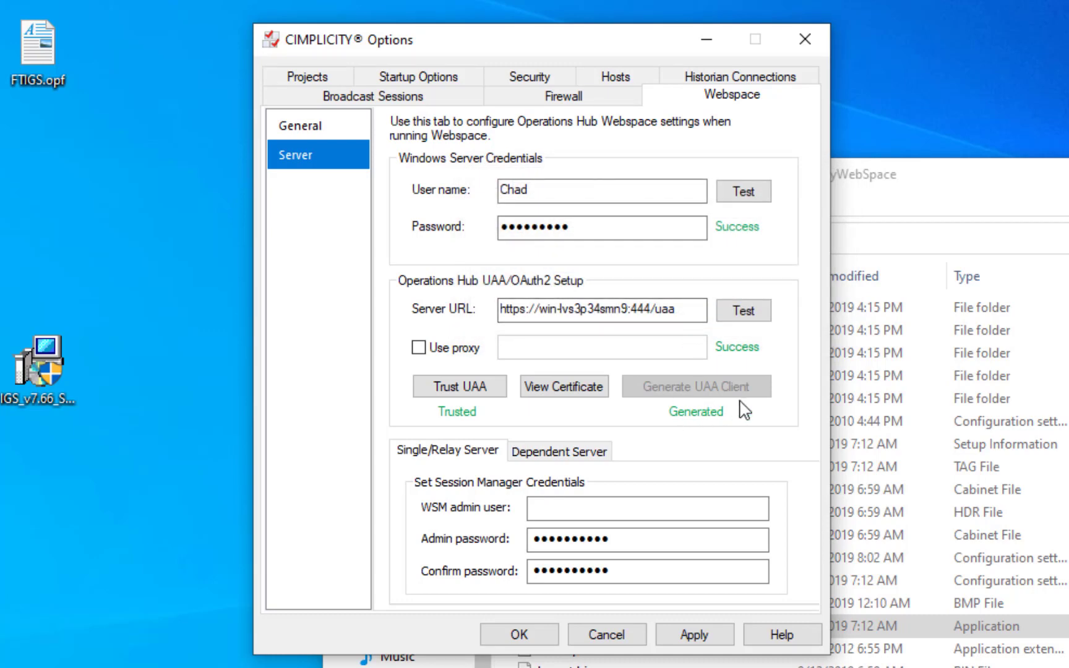
# Step: Enter WSM admin user 'admin' with a new admin password and its confirmation
pyautogui.click(587, 518)
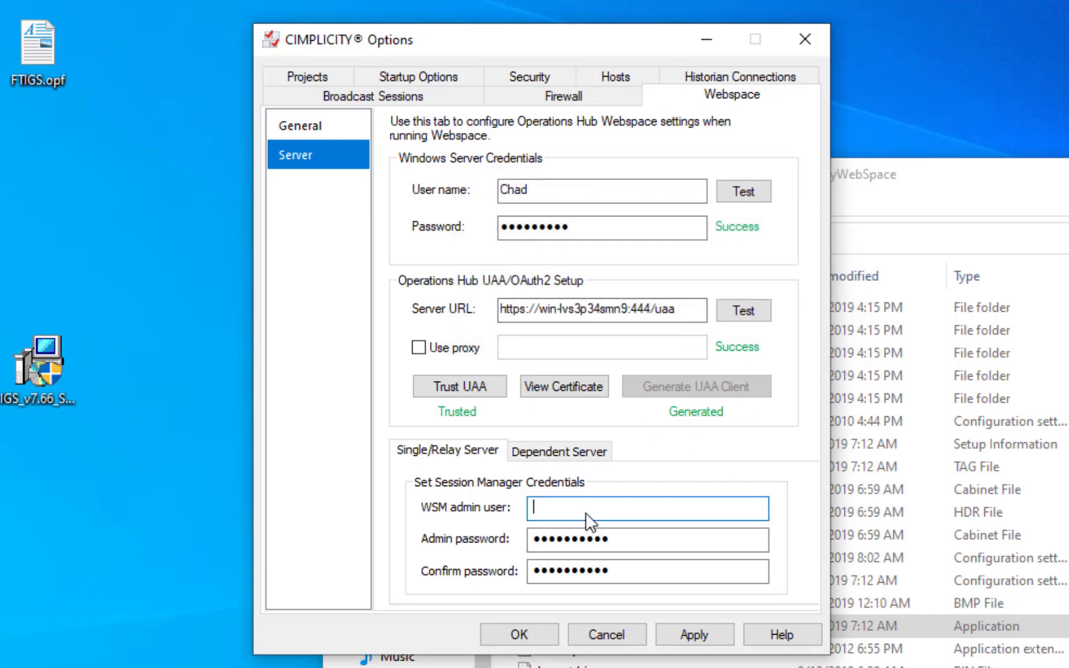
pyautogui.write('admin')
pyautogui.press('Tab')
pyautogui.press('Tab')
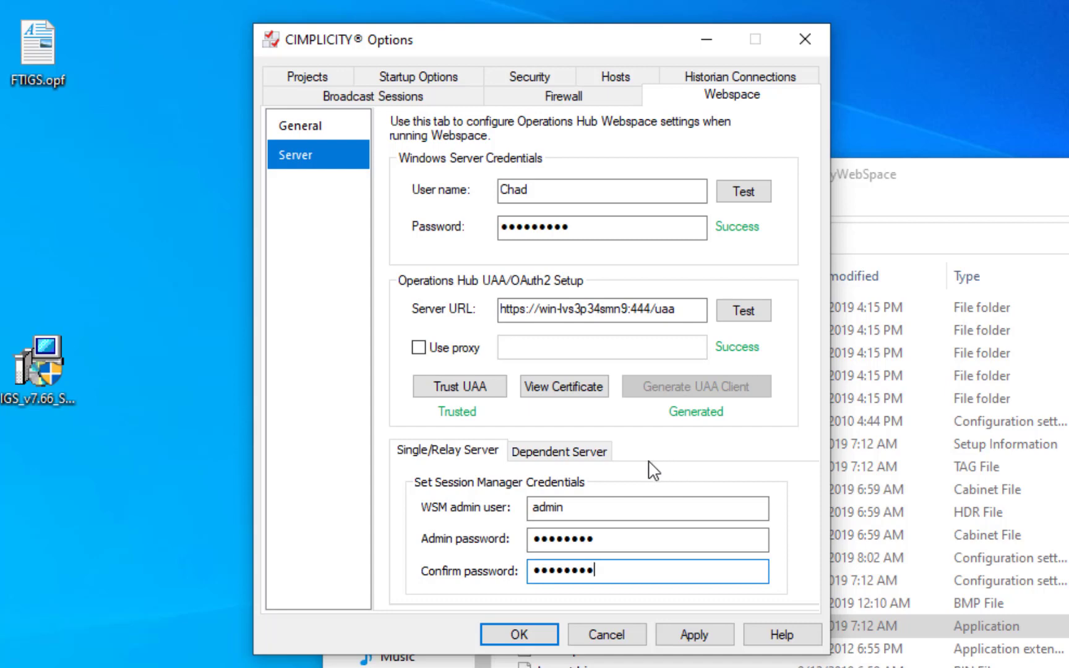
# Step: Check the Dependent Server tab, ending back on the Single/Relay Server settings
pyautogui.click(580, 458)
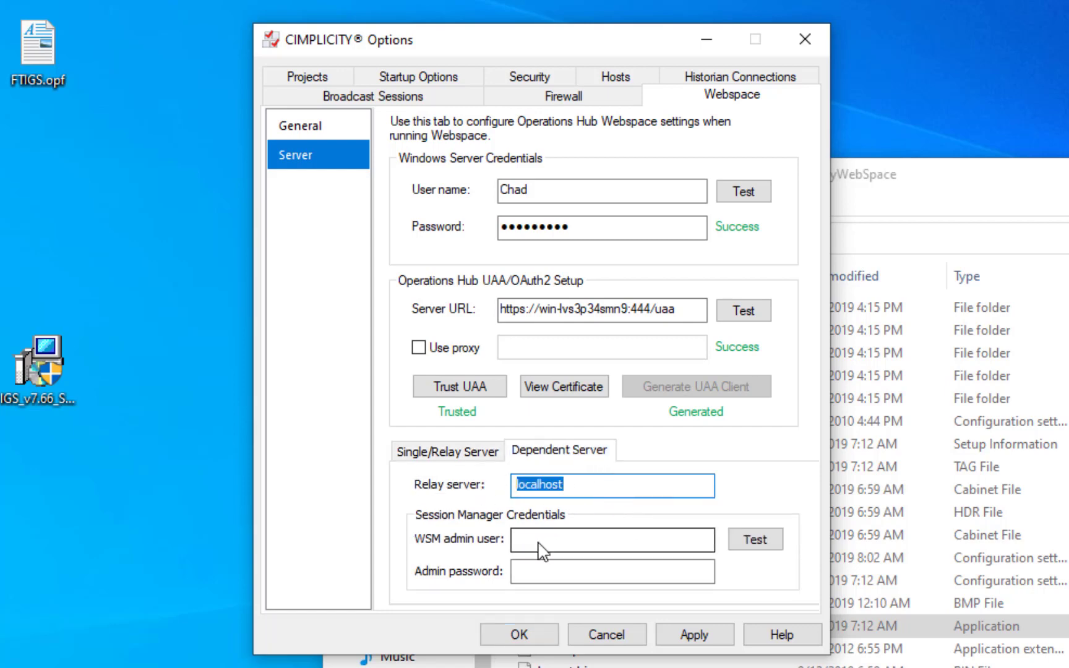
pyautogui.click(454, 455)
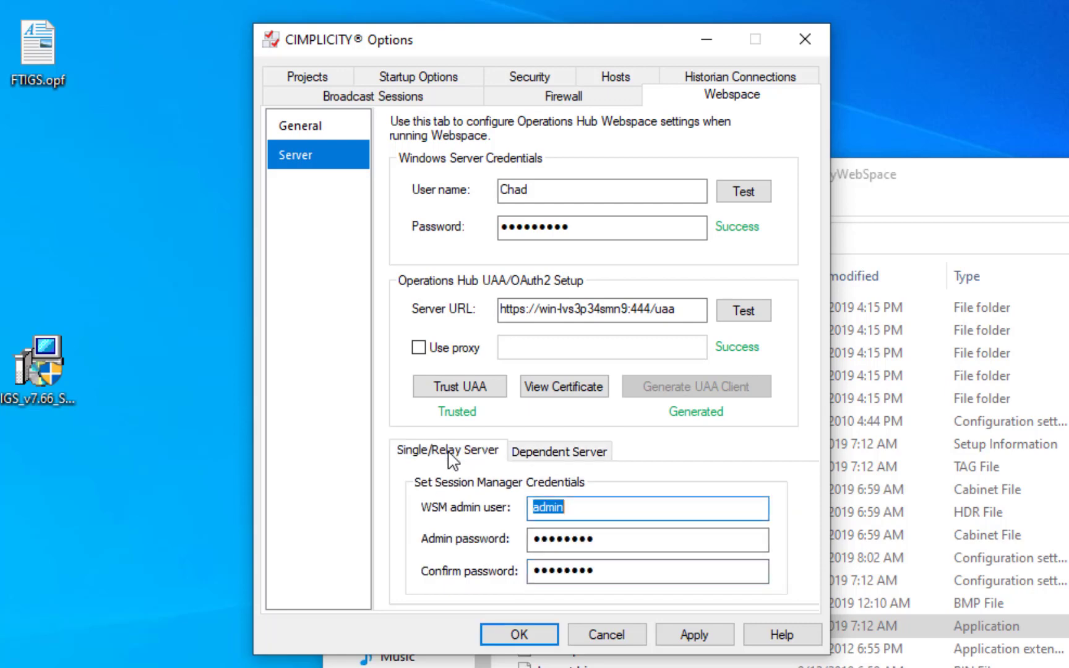
pyautogui.click(565, 462)
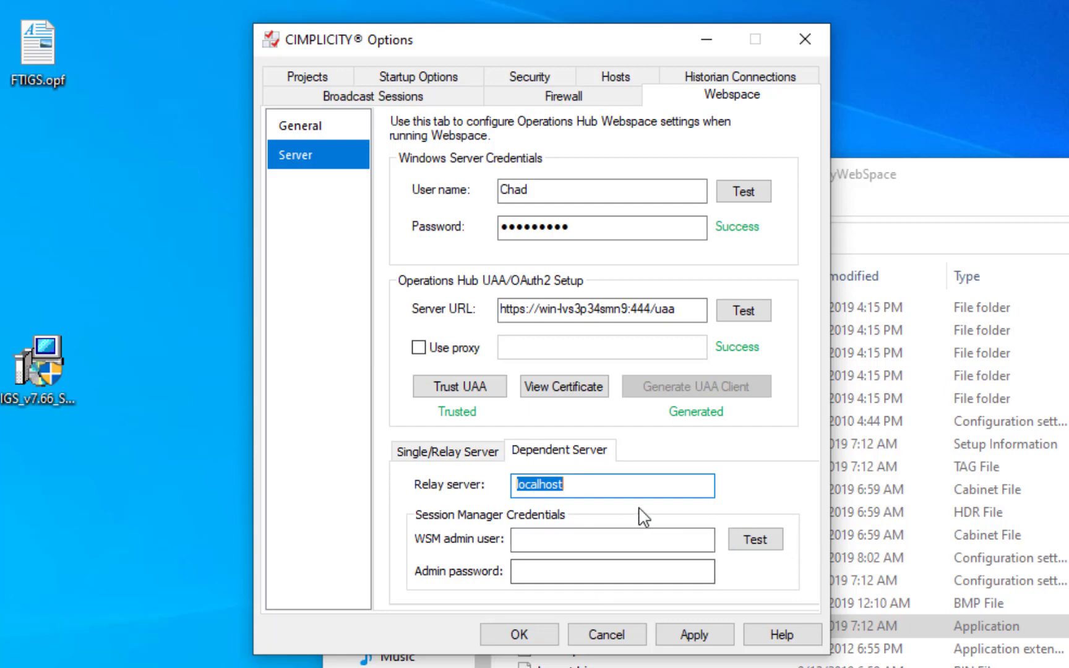
pyautogui.click(449, 457)
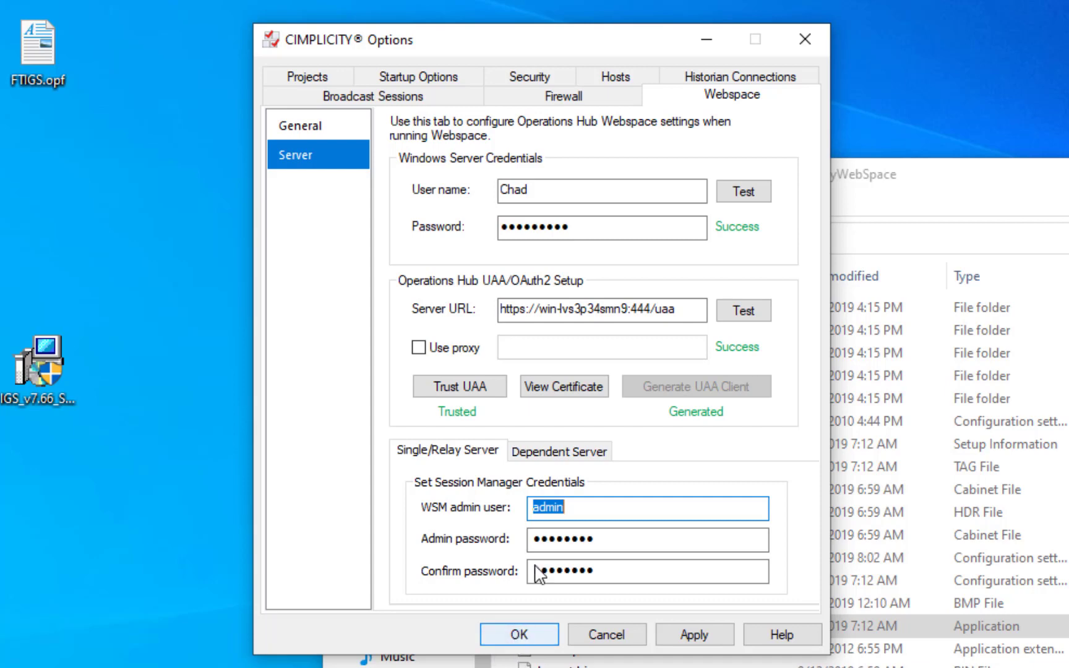
# Step: Apply the Webspace settings with OK and confirm restarting the Session Manager service
pyautogui.click(538, 628)
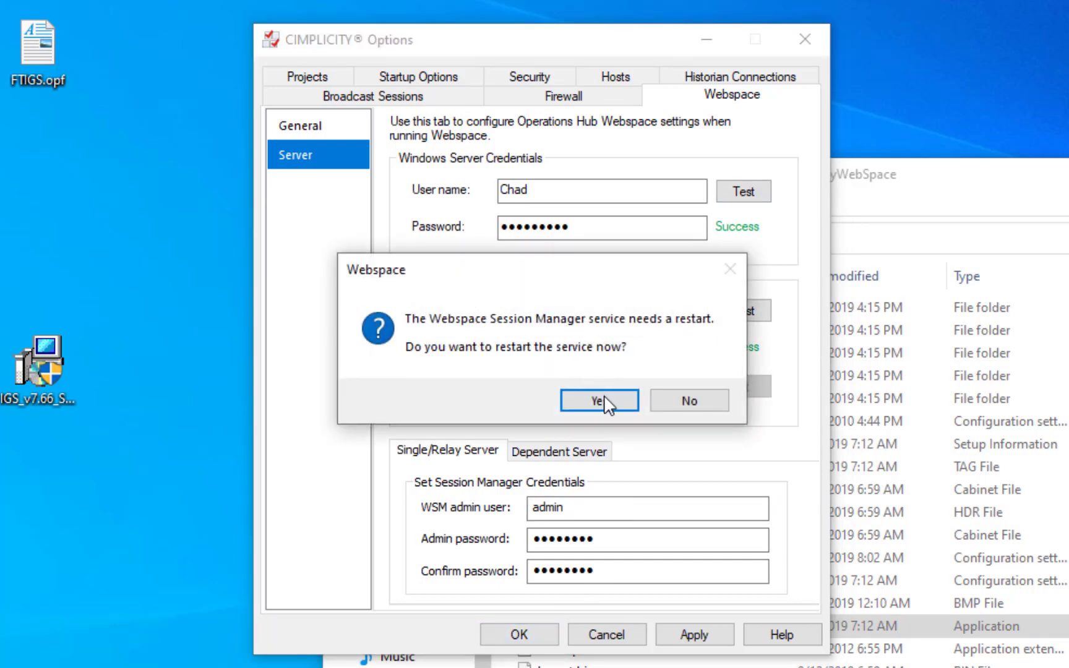
pyautogui.click(600, 401)
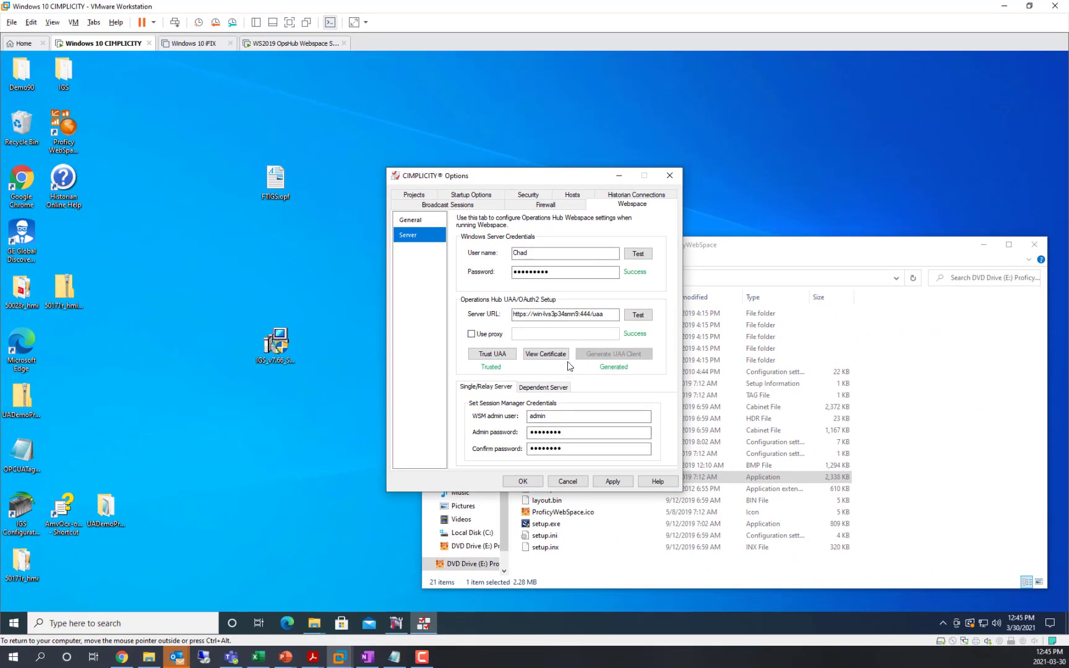